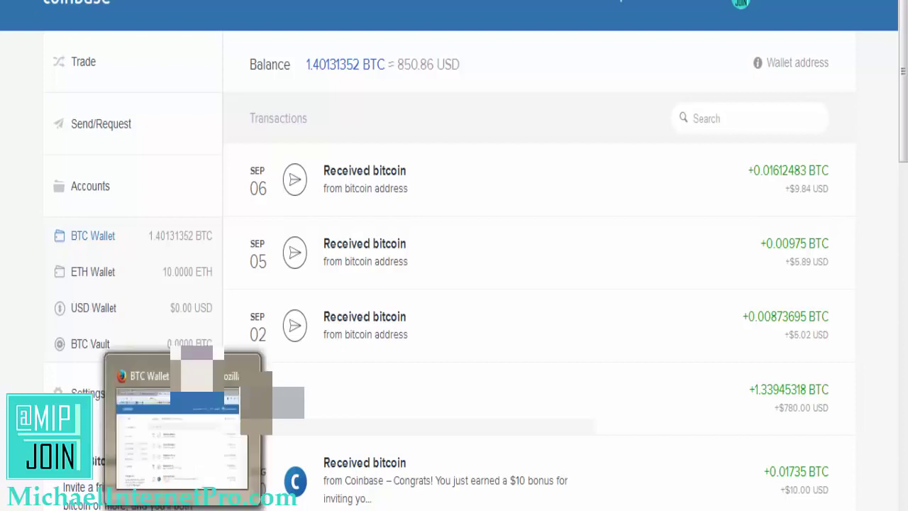
Step: Switch to the ZarFund Bitcoin Wallet form, which shows coinbase.com as the wallet website
key(alt+Tab)
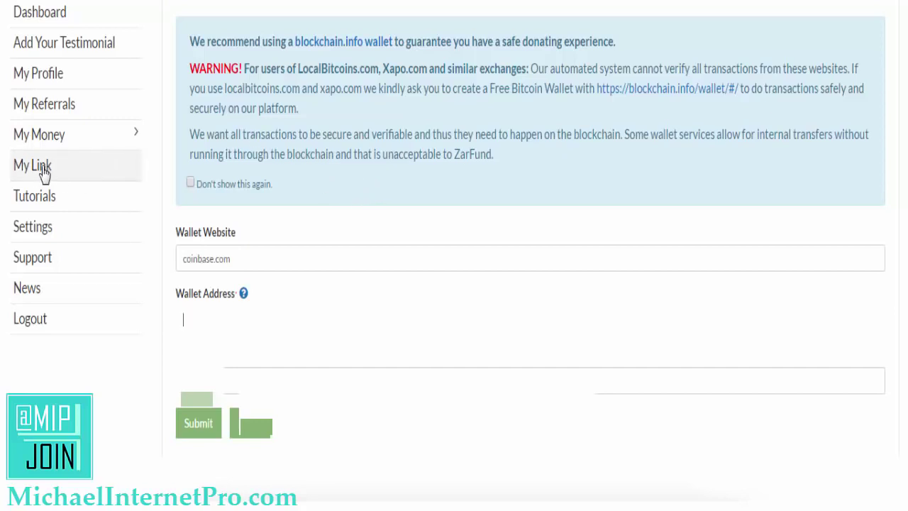
Step: Open and dismiss ZarFund's My Money menu, then return to the Coinbase BTC Wallet page
click(46, 141)
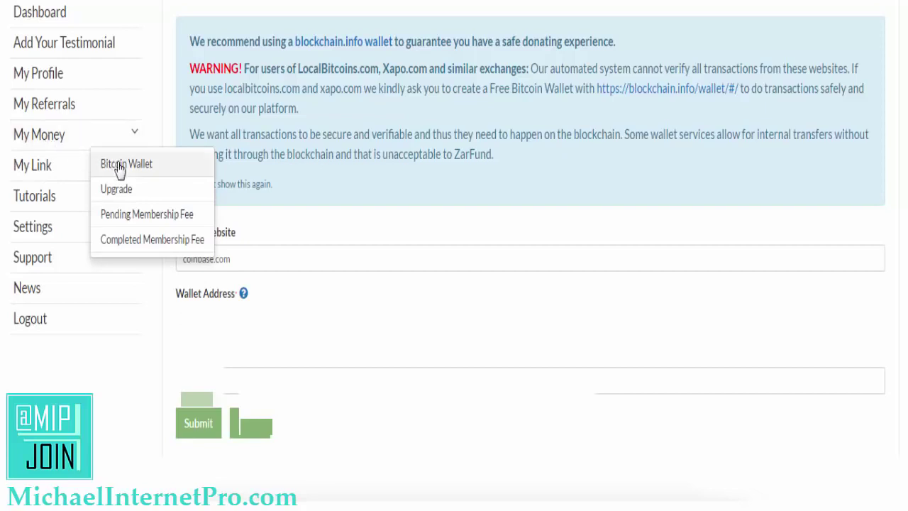
click(284, 225)
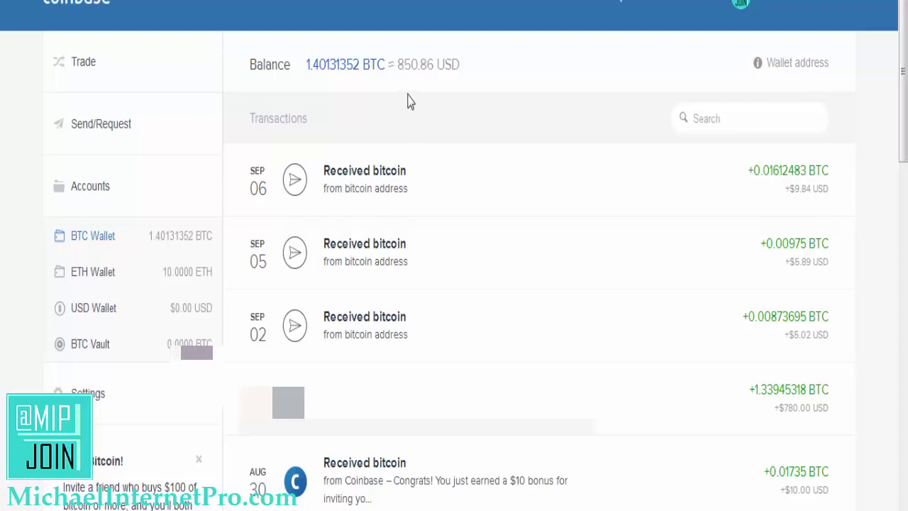
Step: Display the Coinbase BTC Wallet's bitcoin address and copy it
click(796, 66)
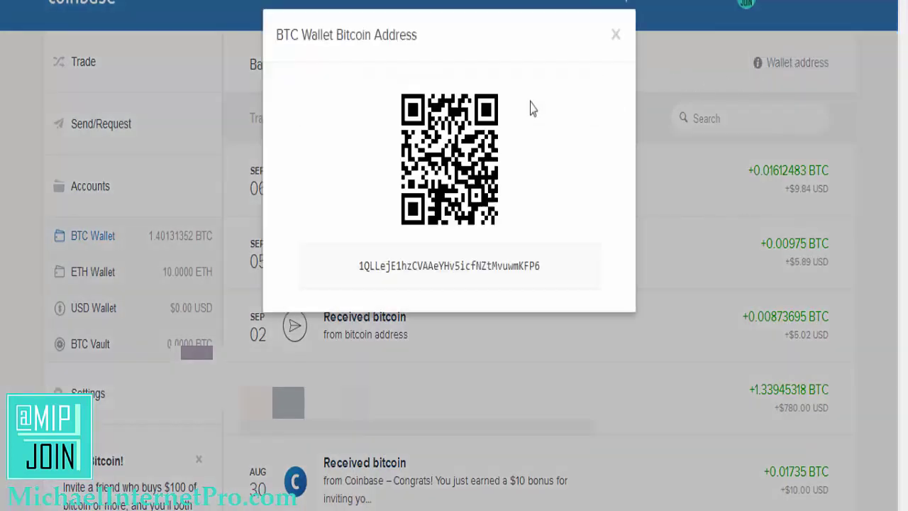
double_click(490, 268)
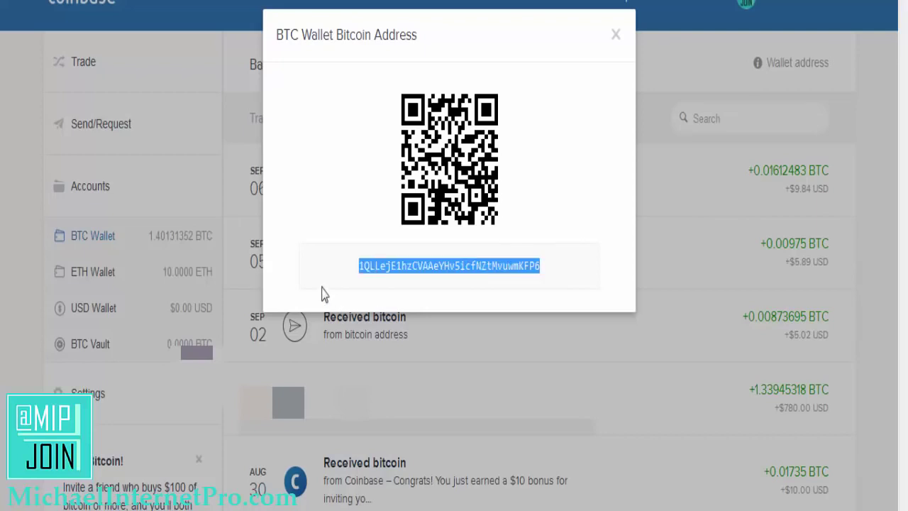
right_click(395, 265)
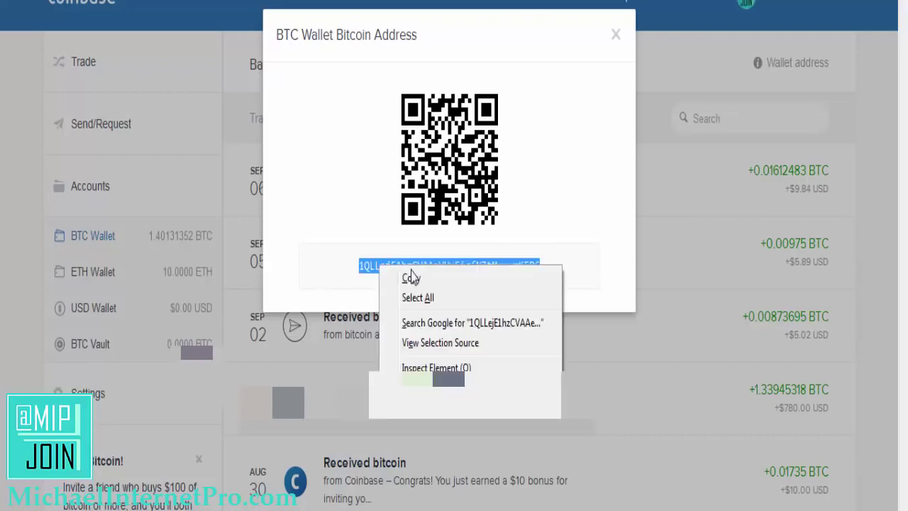
click(415, 277)
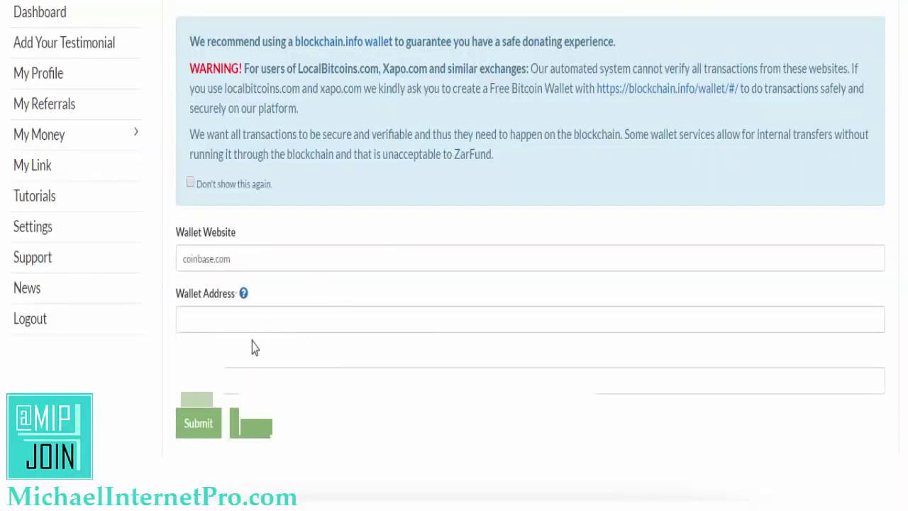
Step: Paste the copied Coinbase bitcoin address into ZarFund's Wallet Address field
click(251, 322)
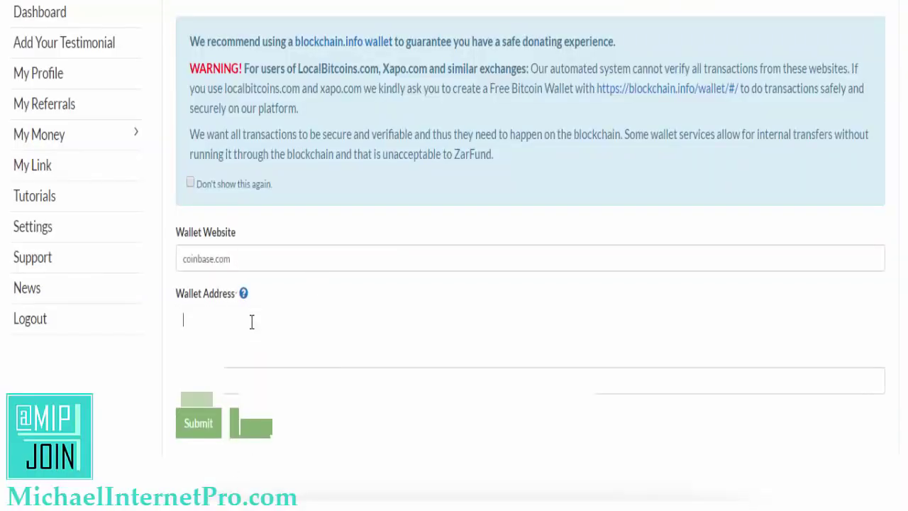
key(ctrl+v)
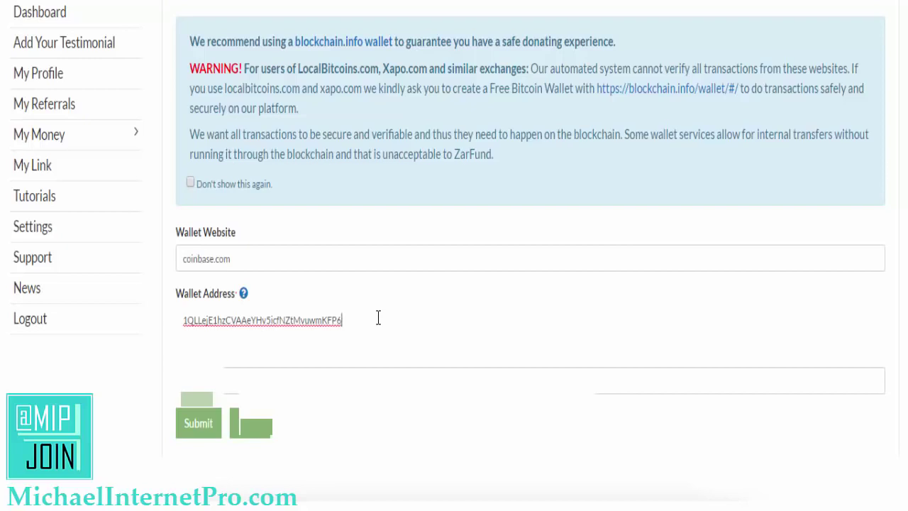
click(363, 349)
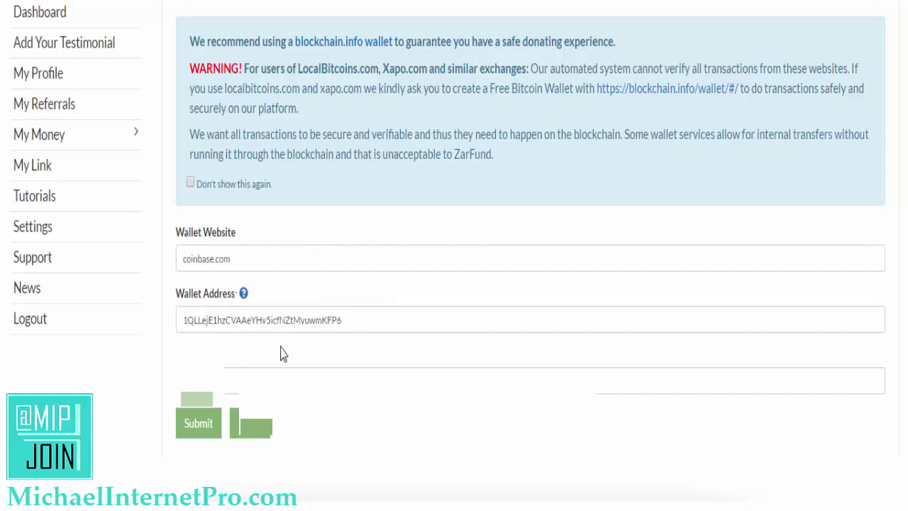
Step: Submit the Coinbase wallet details and scroll through the About the Originator article
click(204, 426)
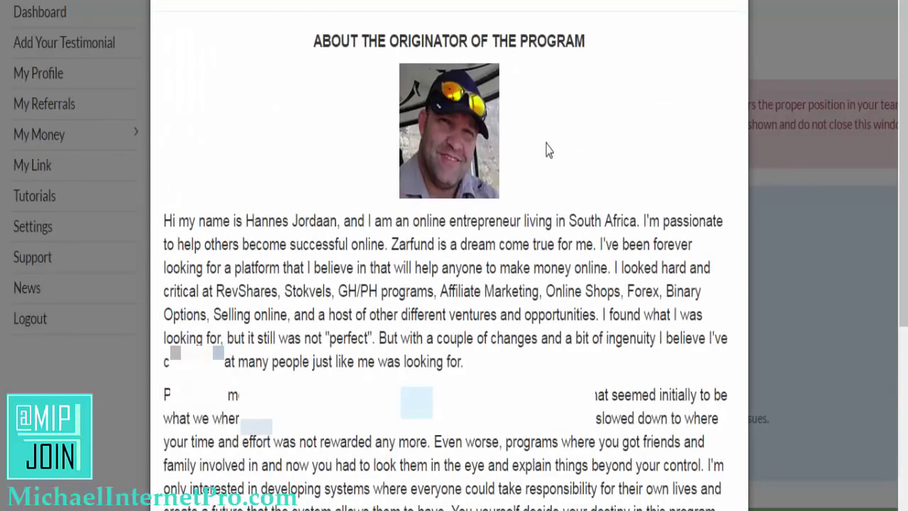
scroll(546, 149, down, 1)
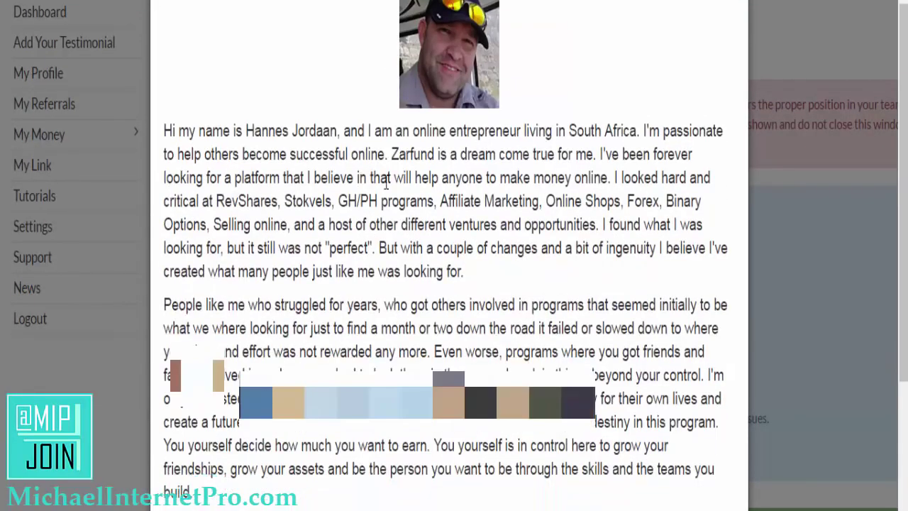
scroll(383, 186, down, 4)
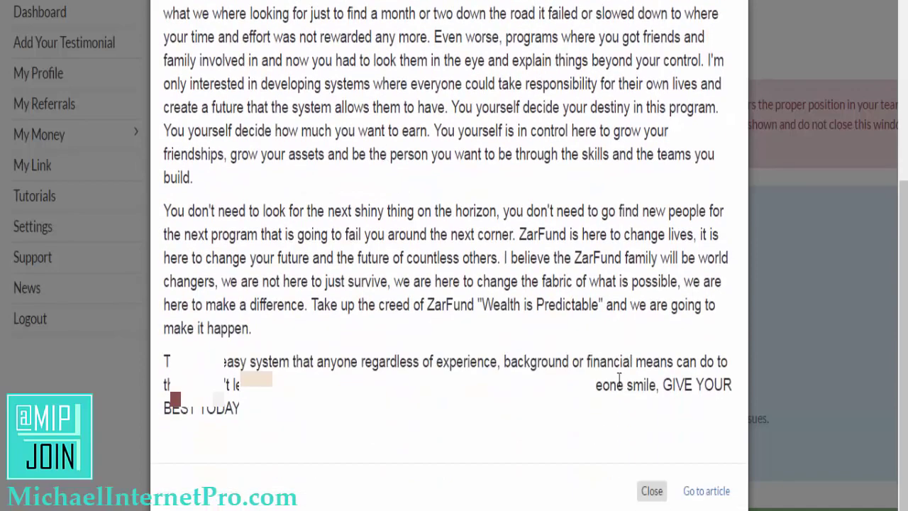
Step: Close the article and copy the donation bitcoin address from the upgrade page
click(652, 491)
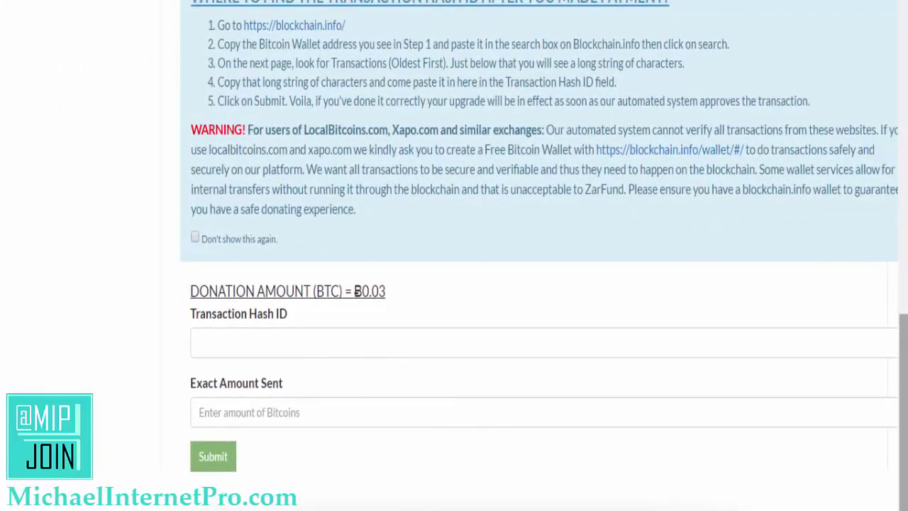
scroll(837, 310, up, 2)
scroll(539, 256, up, 3)
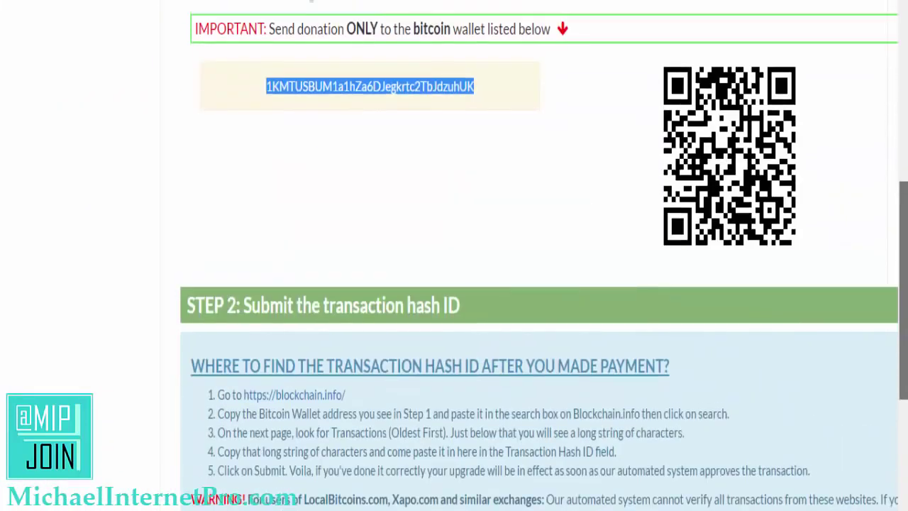
right_click(451, 92)
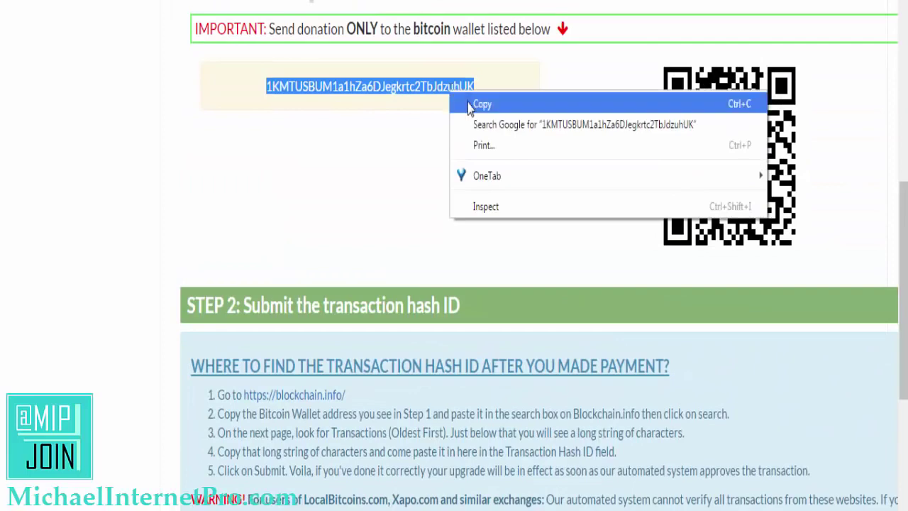
click(480, 104)
scroll(902, 213, down, 5)
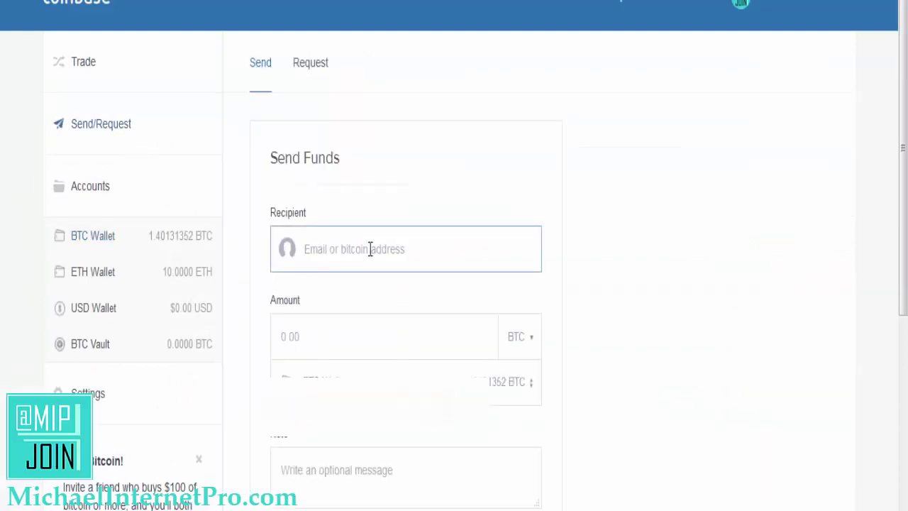
Step: Set the donation address as recipient and 0.03 BTC as the amount
key(ctrl+v)
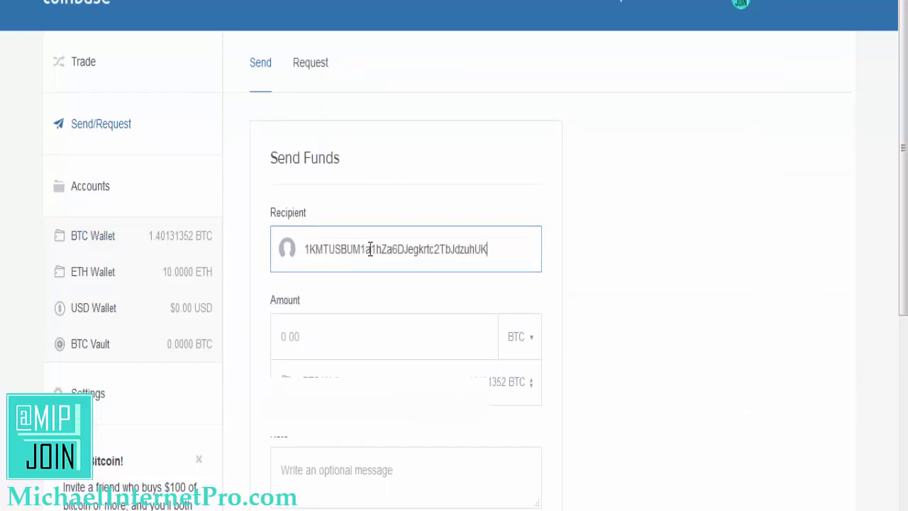
click(329, 348)
text(.)
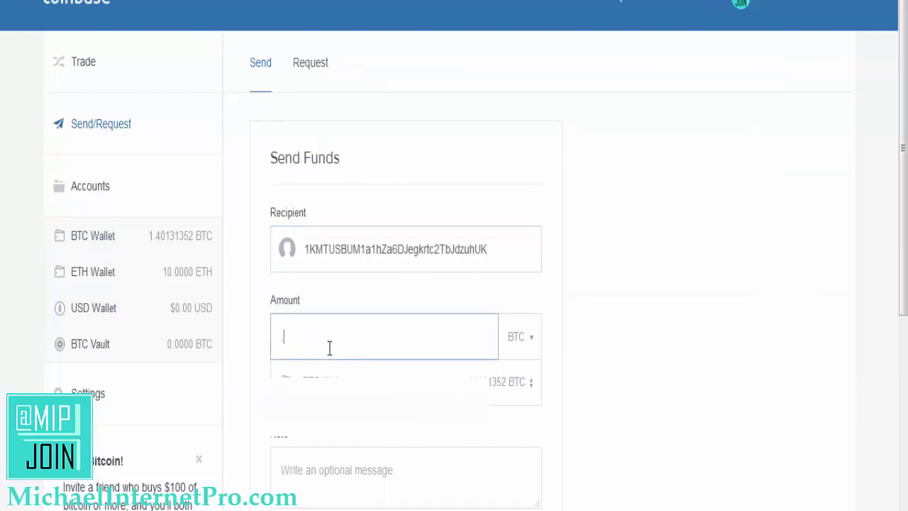
text(03)
click(601, 354)
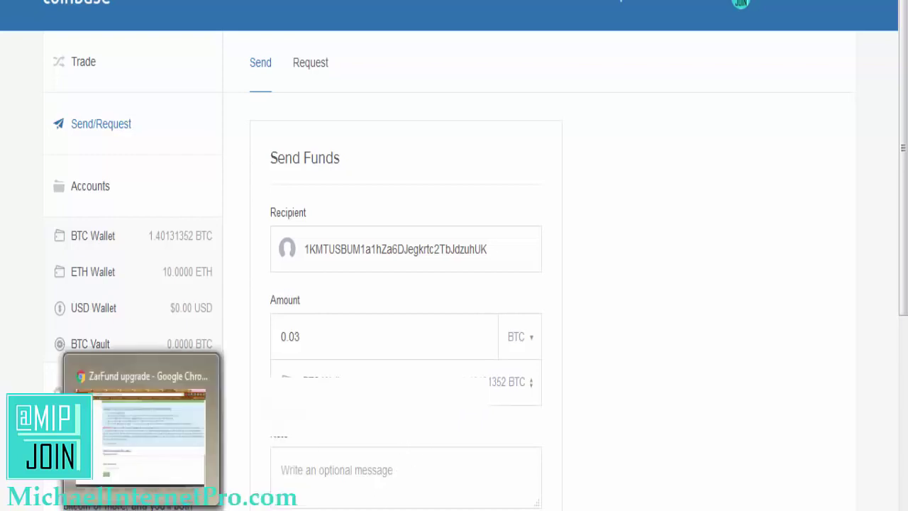
key(alt+Tab)
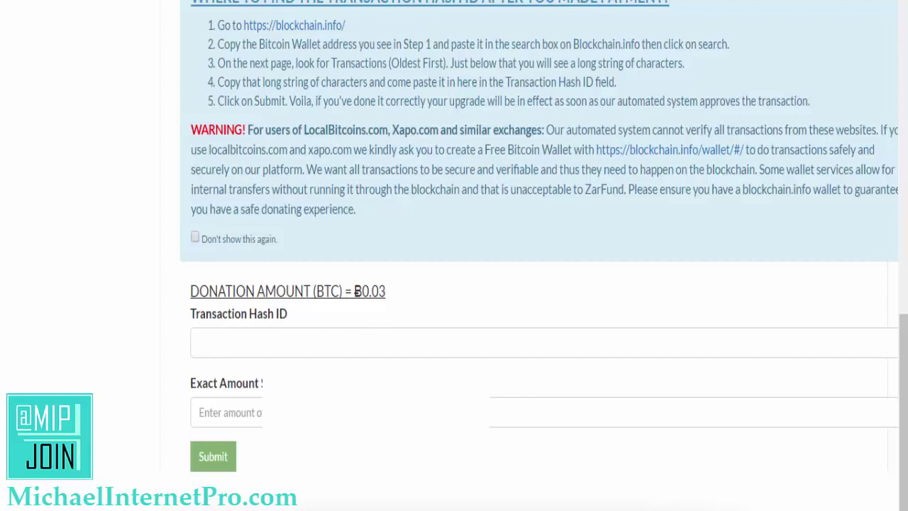
key(alt+Tab)
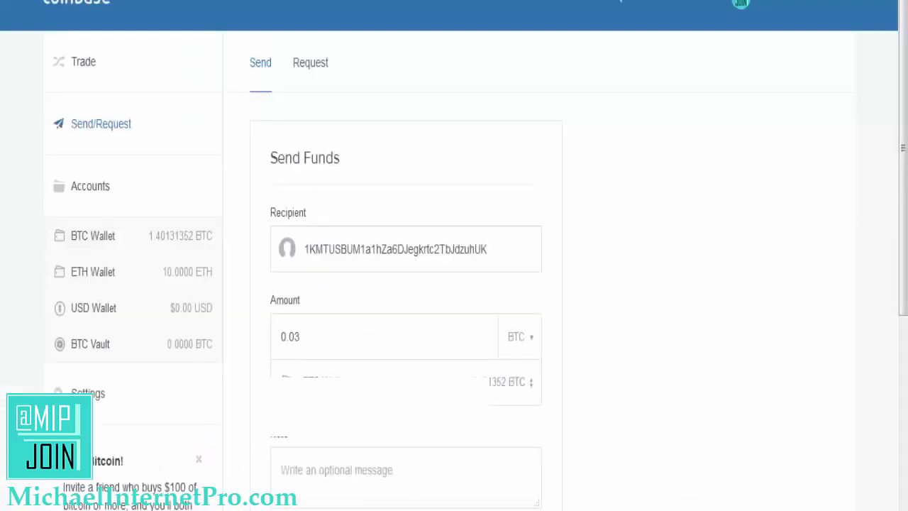
Step: Add the note 'level 1 zar' and submit the payment for review
click(371, 469)
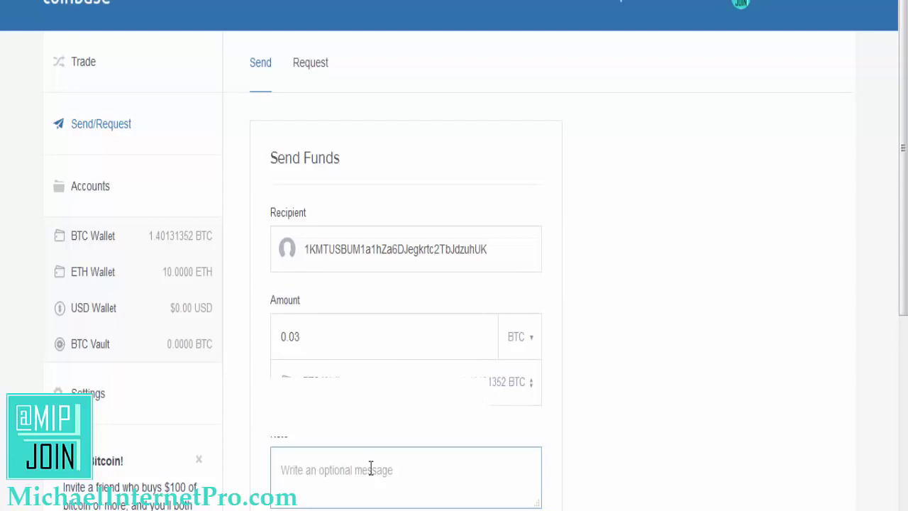
text(level 1 )
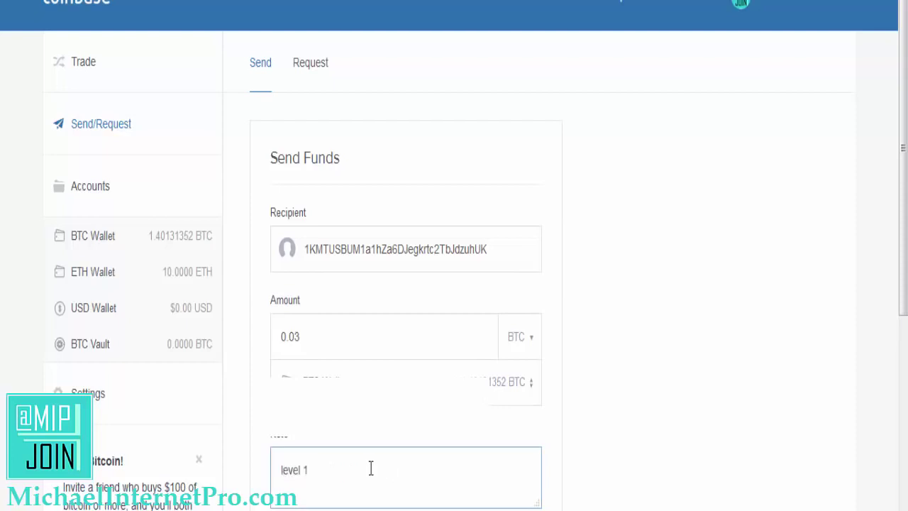
text(zarfund)
key(BackSpace)
key(BackSpace)
key(BackSpace)
key(BackSpace)
scroll(881, 307, down, 2)
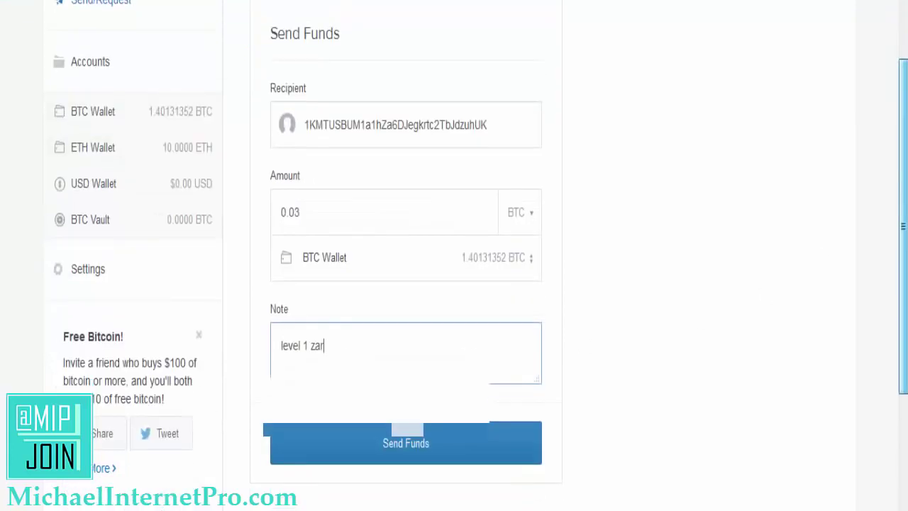
click(418, 454)
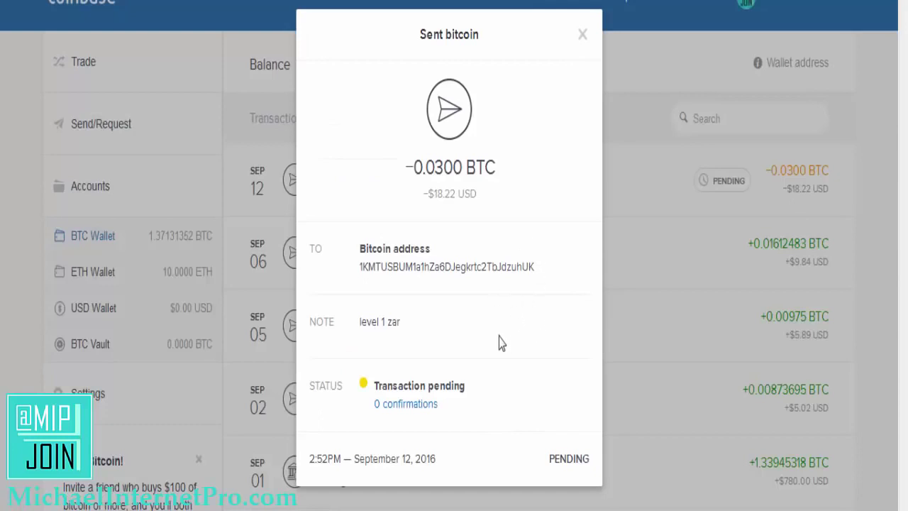
Step: Open the pending 0.03 BTC transaction's page on the blockchain explorer
click(417, 414)
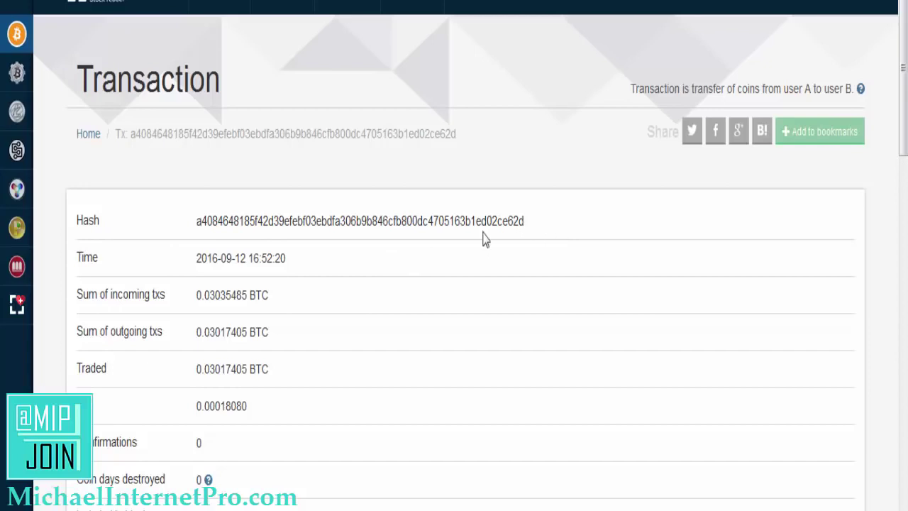
Step: Copy the transaction hash from the explorer's Transaction page
drag(525, 221, 197, 229)
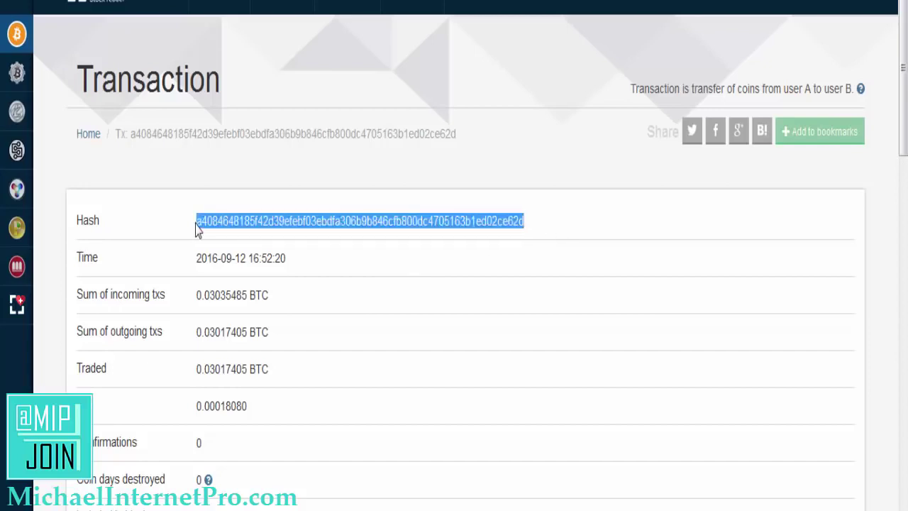
right_click(211, 226)
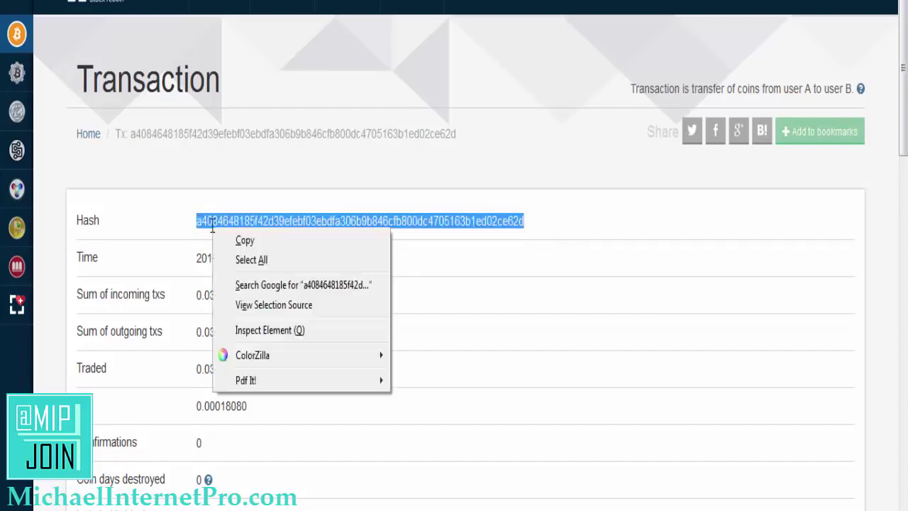
click(246, 240)
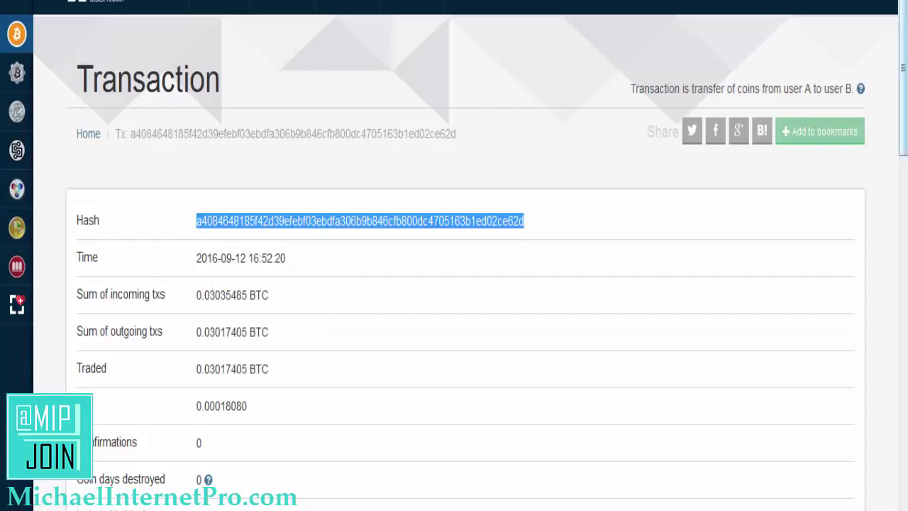
scroll(454, 283, down, 3)
scroll(665, 102, up, 1)
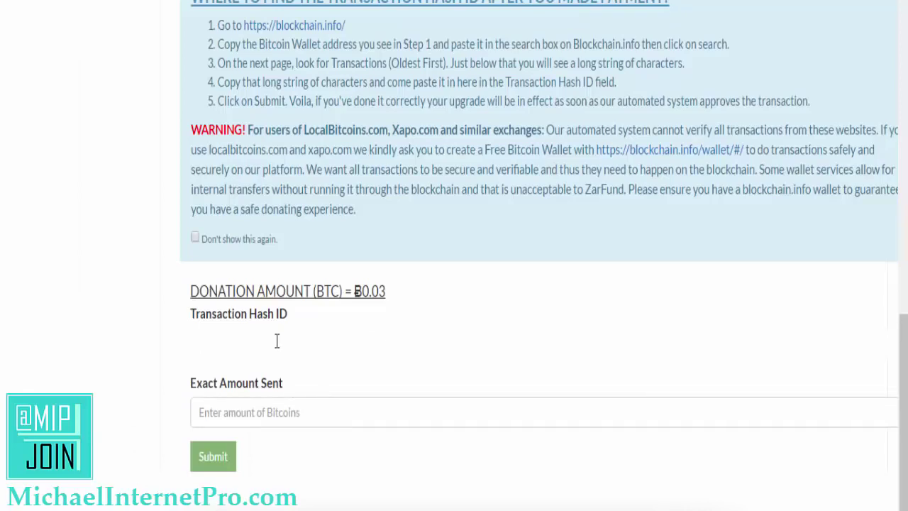
Step: Submit the copied transaction hash with .03 as the exact amount sent, declining the reload
key(ctrl+v)
click(259, 411)
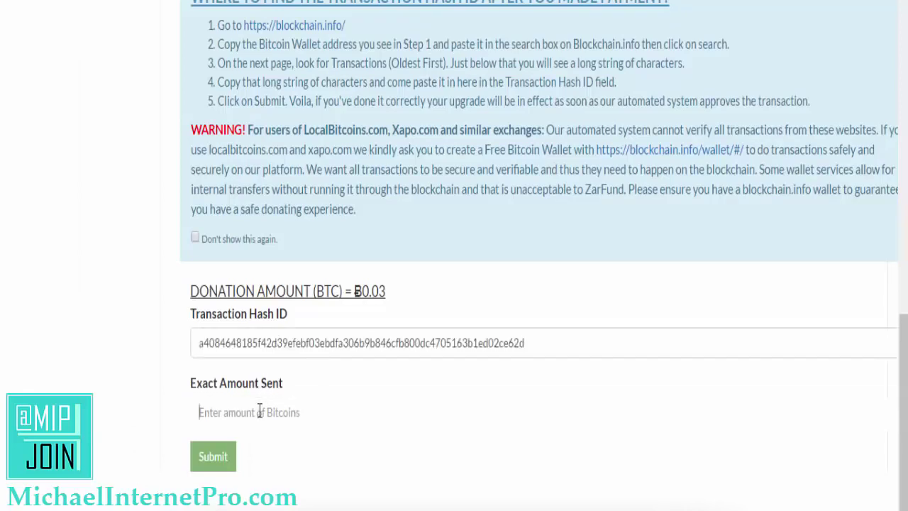
text(.03)
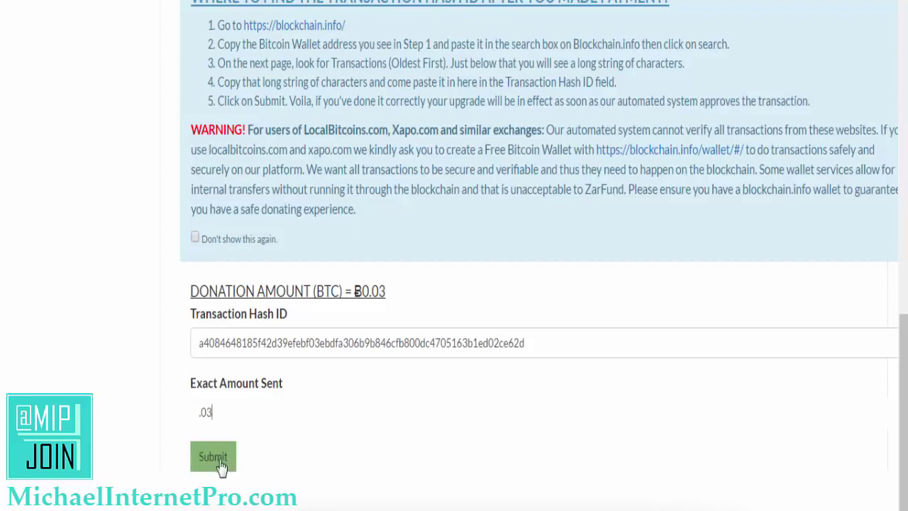
click(220, 466)
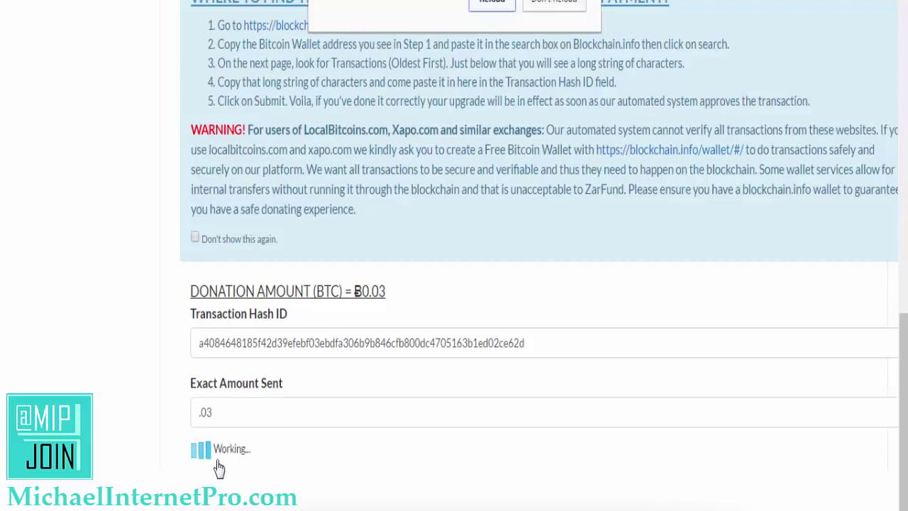
click(547, 5)
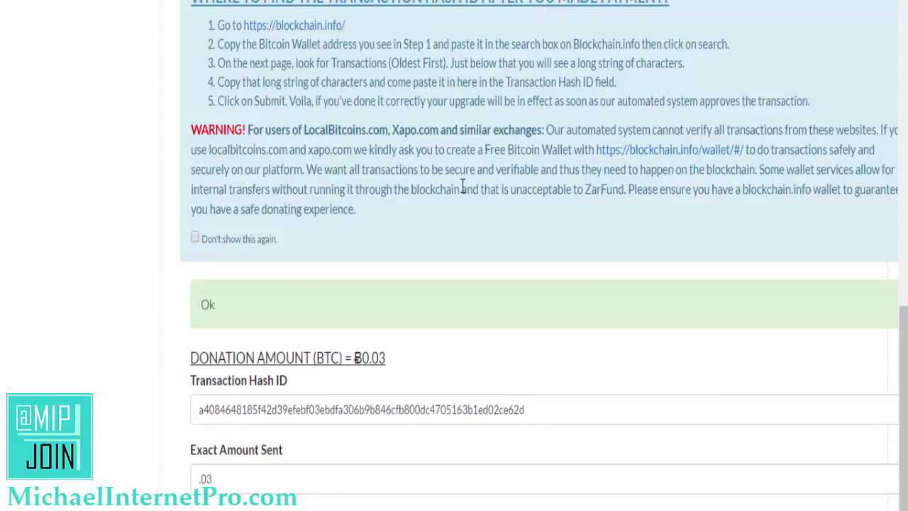
Step: Check the Ok confirmation message and set the help instructions not to show again
drag(220, 312, 195, 305)
click(226, 315)
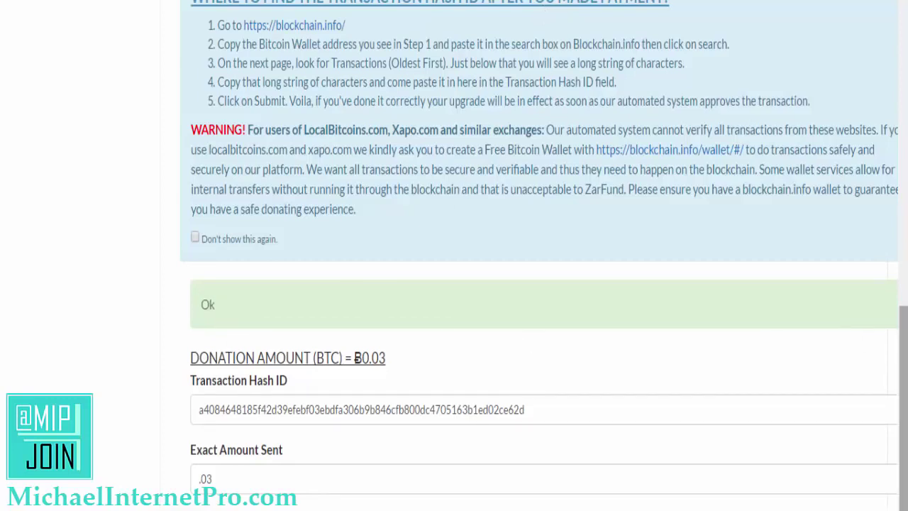
scroll(902, 334, down, 1)
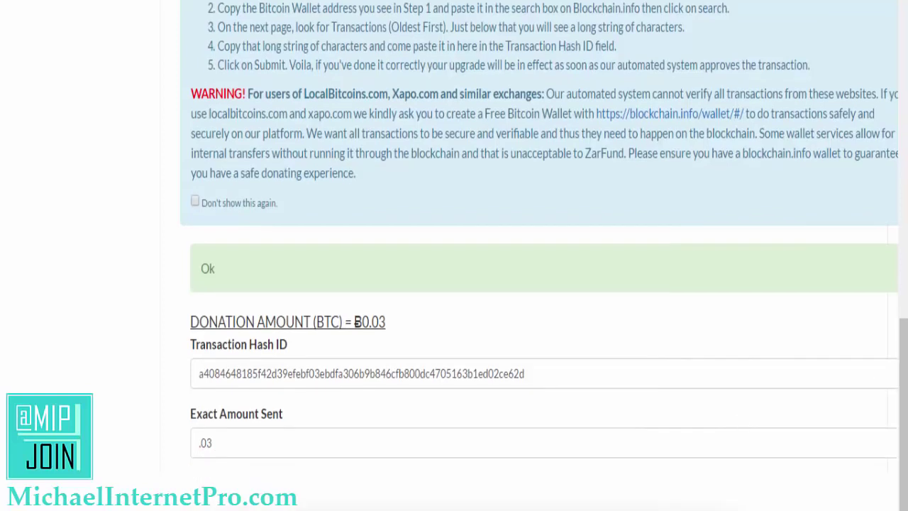
key(F9)
click(689, 249)
click(196, 203)
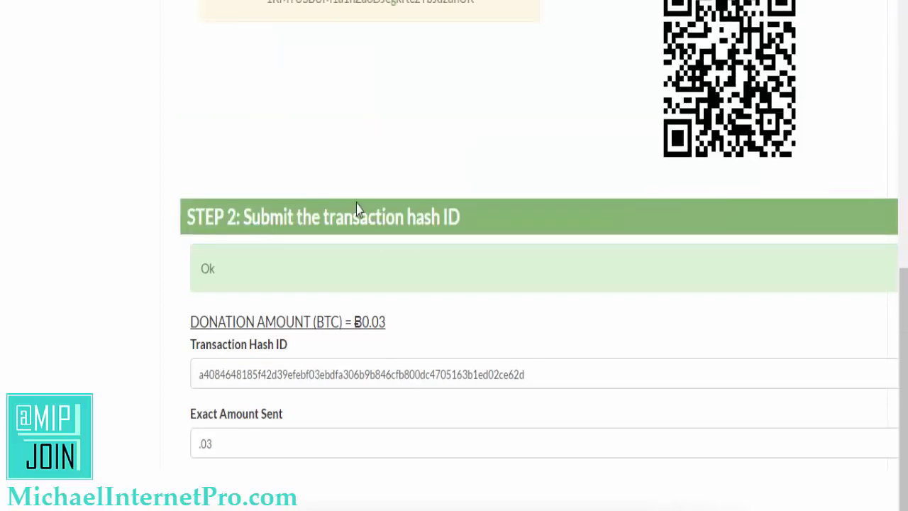